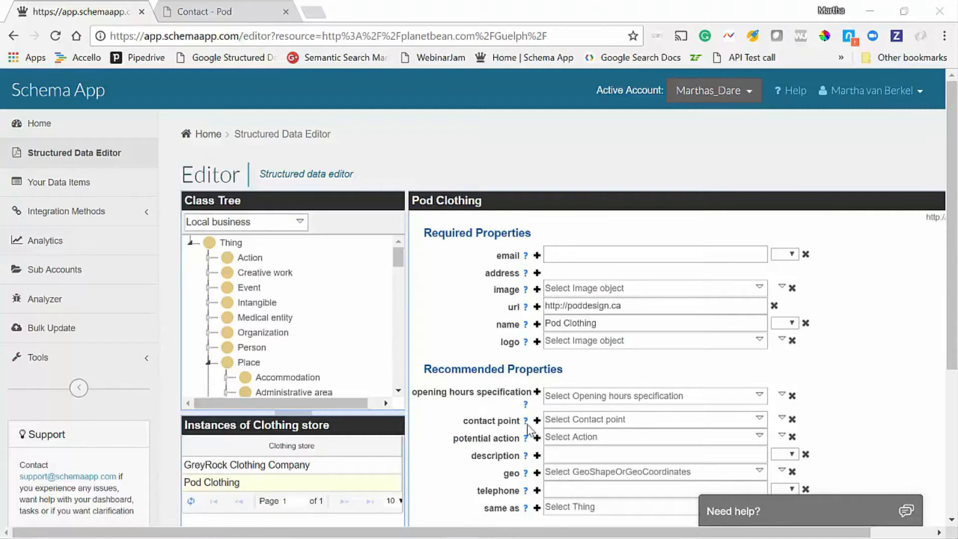
- Start creating a new contact point data item for Pod Clothing, named "Contact for Pod"
mouse_move(528, 422)
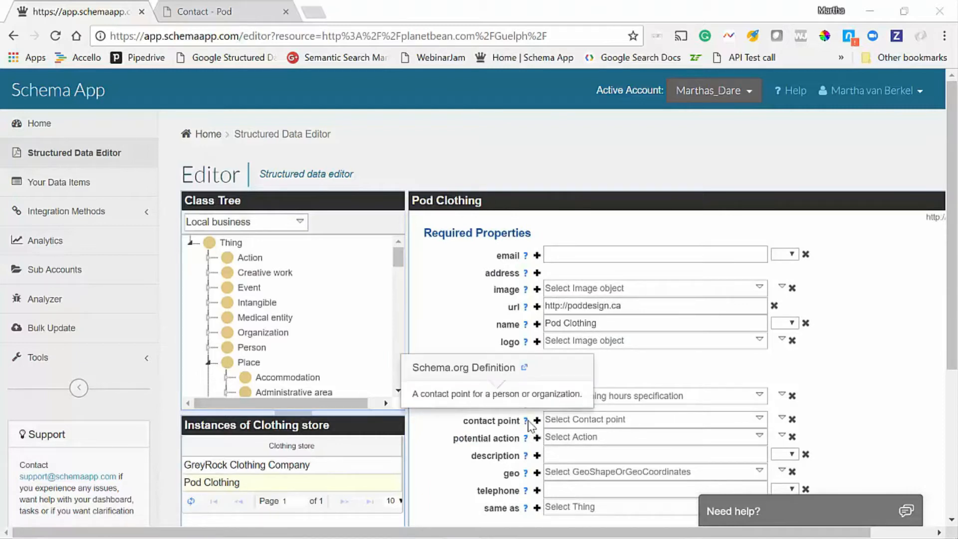
left_click(575, 418)
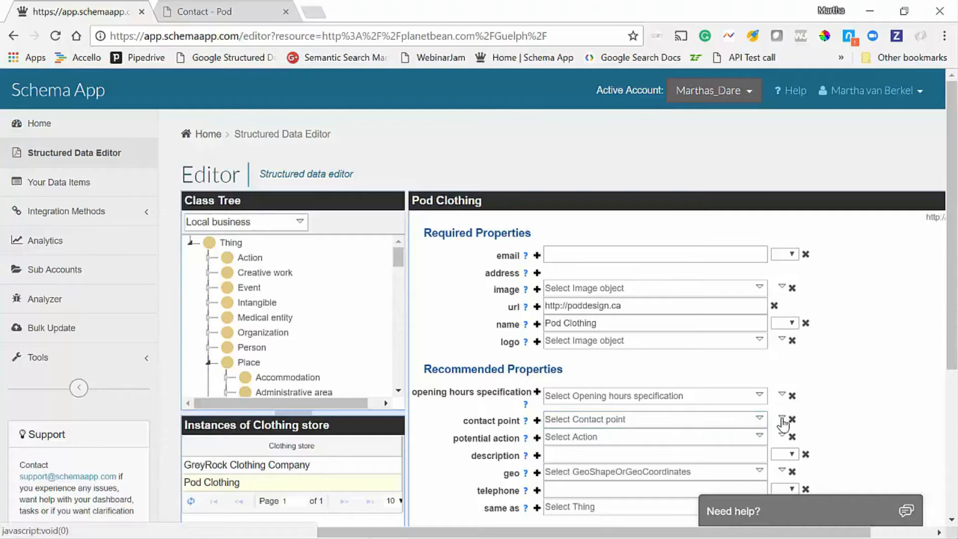
left_click(781, 419)
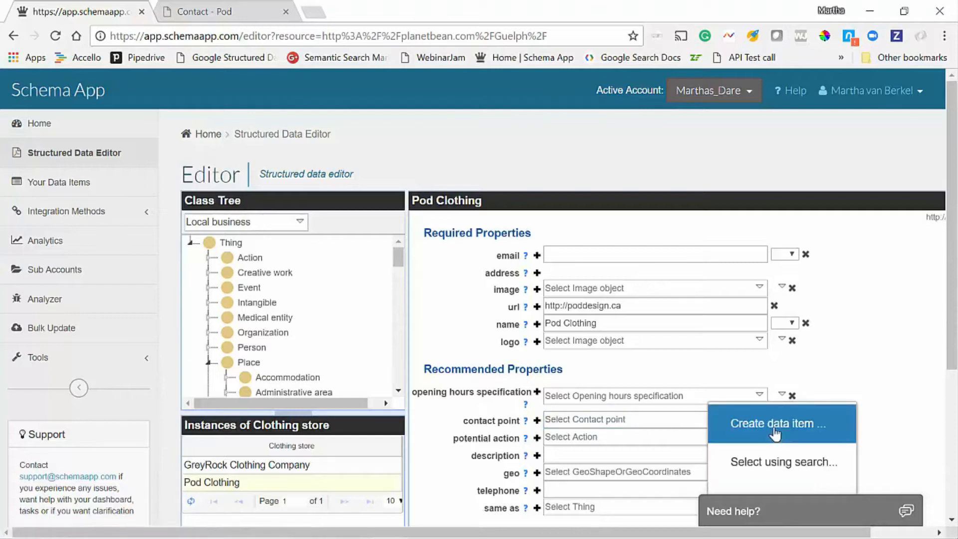
left_click(775, 432)
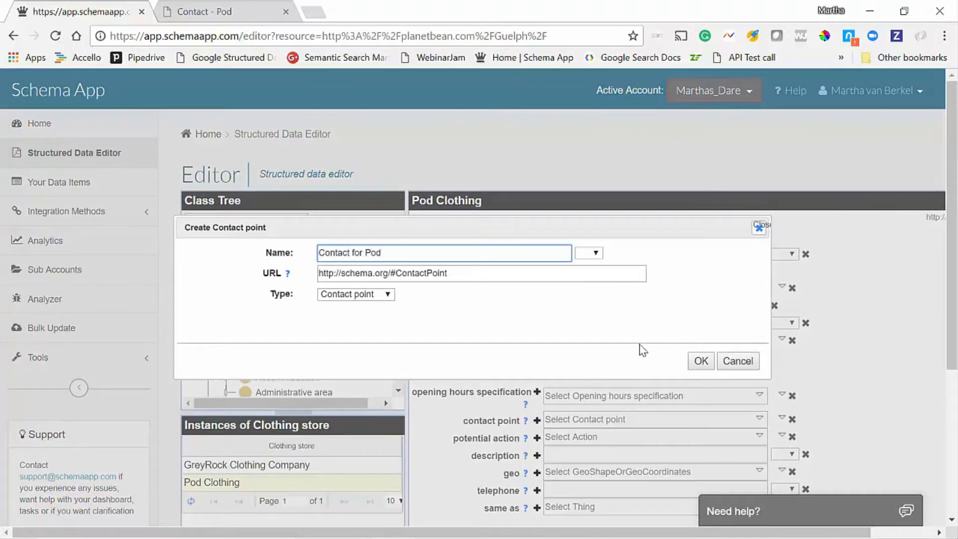
left_click_drag(458, 272, 397, 270)
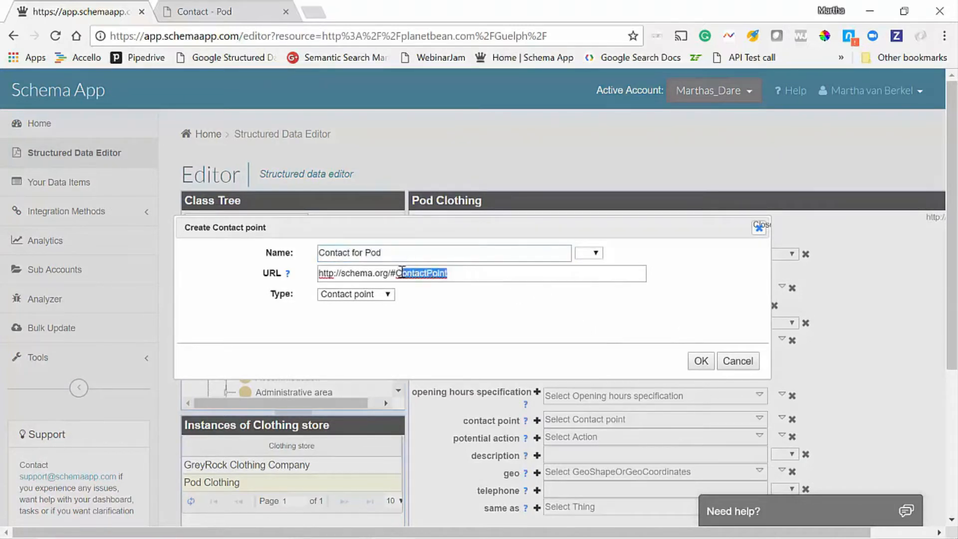
left_click(233, 4)
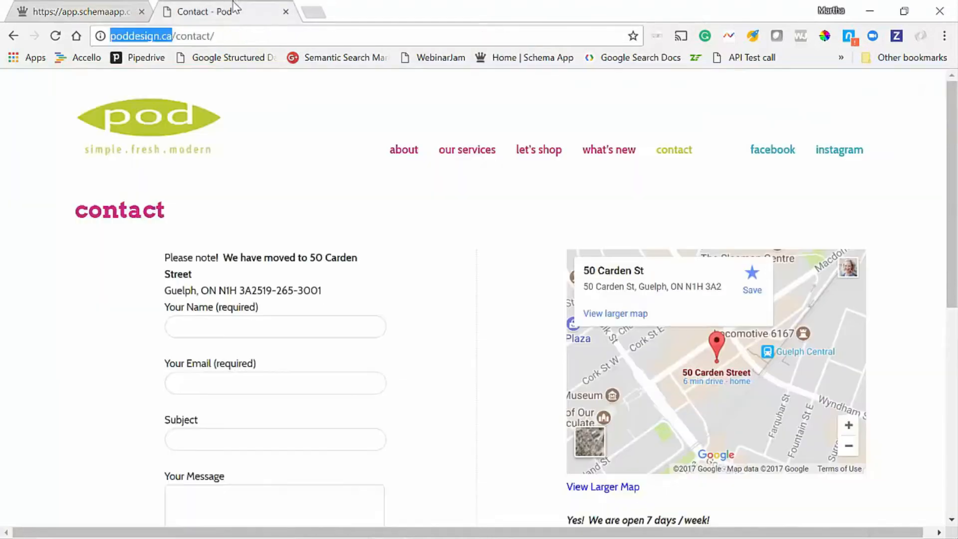
triple_click(229, 33)
key("ctrl+c")
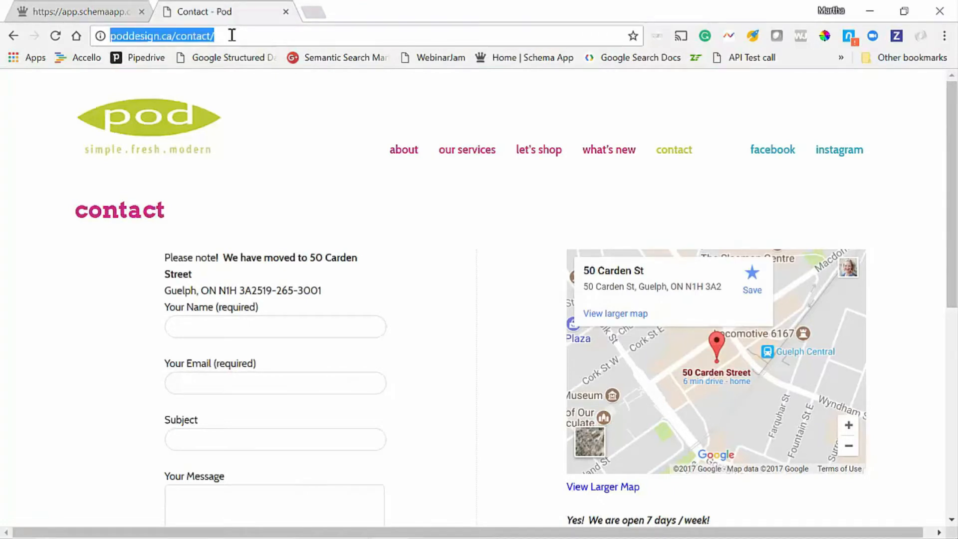
left_click(96, 12)
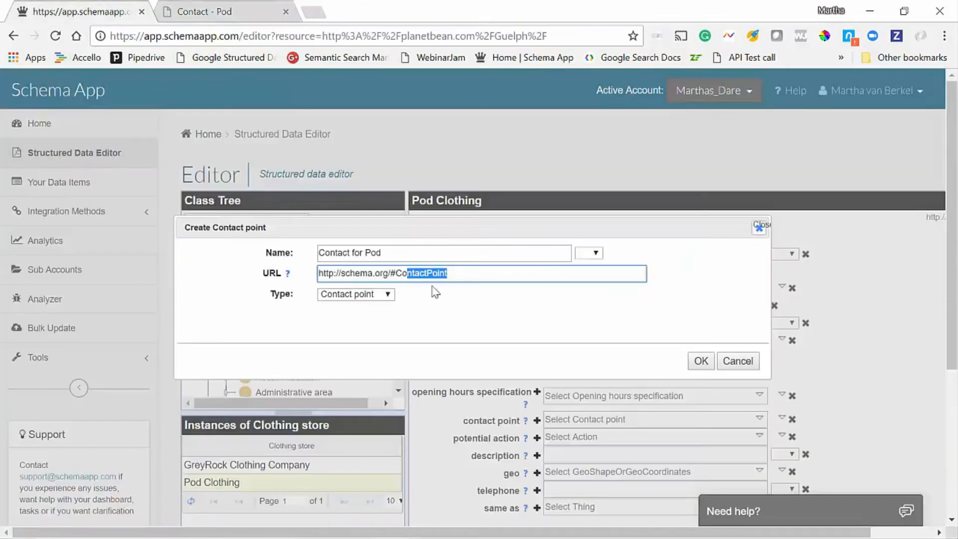
left_click(385, 272)
triple_click(382, 273)
key("ctrl+v")
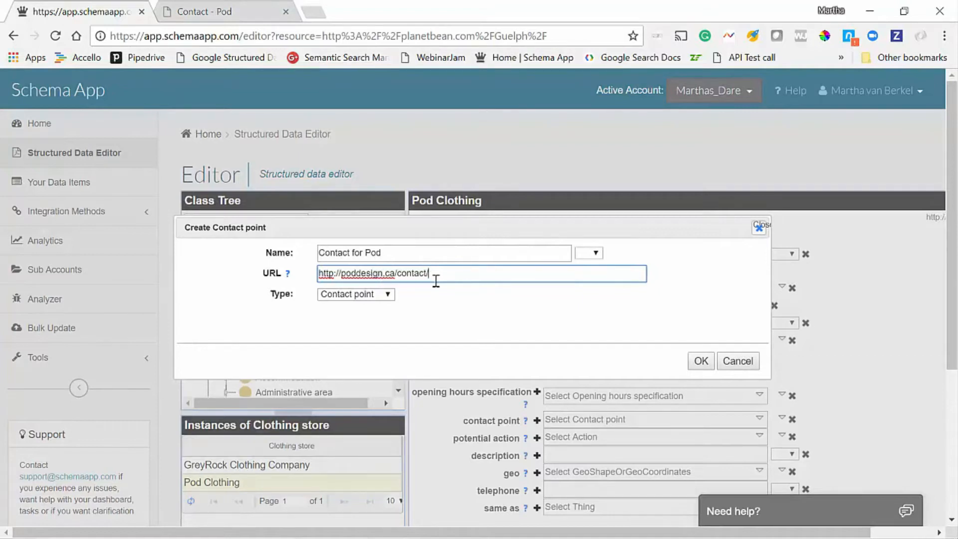
- Keep the type as Contact point and create the data item
left_click(386, 295)
left_click(383, 312)
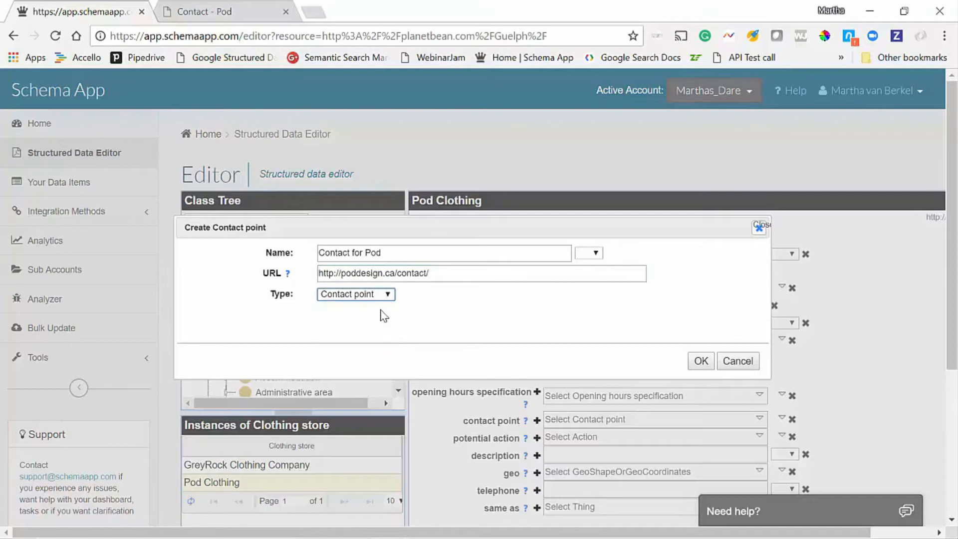
left_click(700, 361)
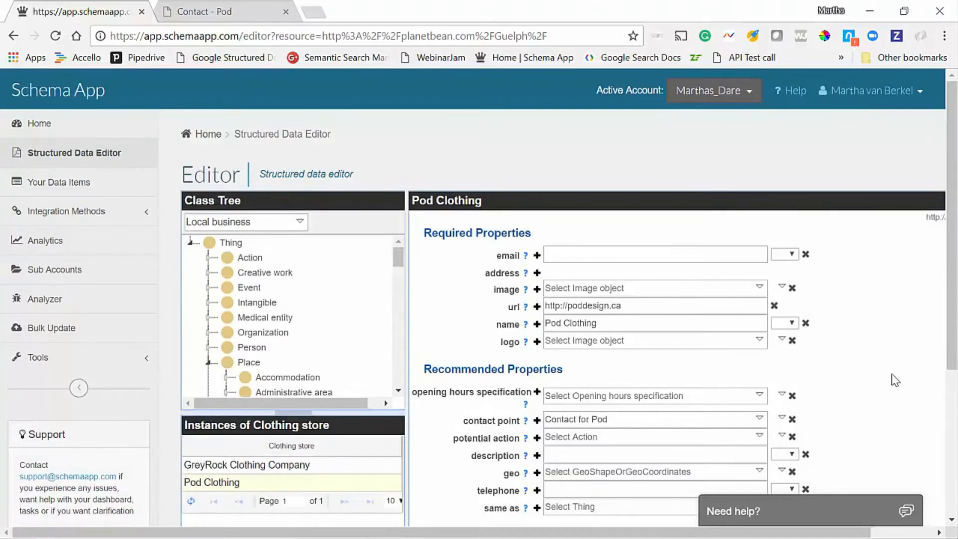
- Save the Pod Clothing record with its contact point and leave editing
scroll(895, 380, "down", 15)
scroll(847, 338, "down", 15)
left_click(633, 436)
left_click(626, 427)
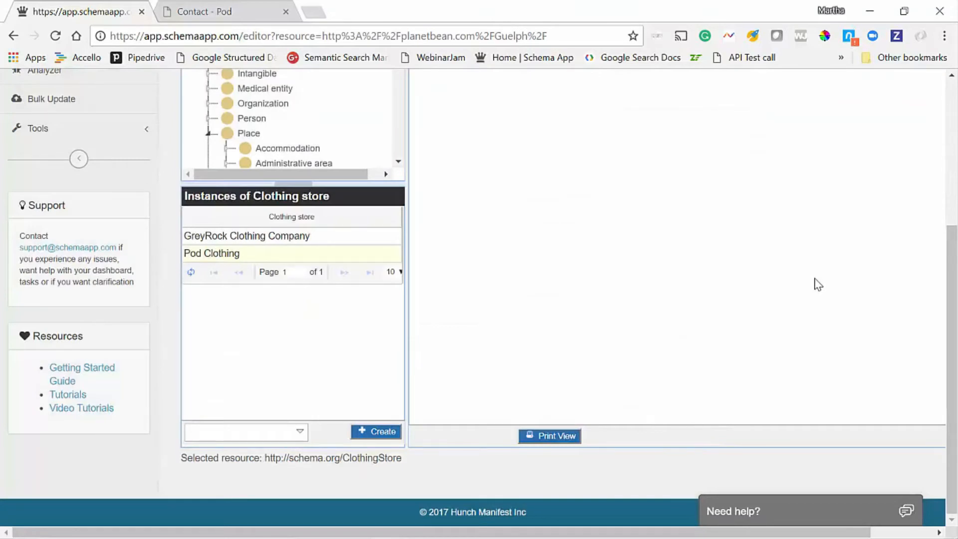
- Open the linked "Contact for Pod" item for editing
scroll(813, 274, "up", 3)
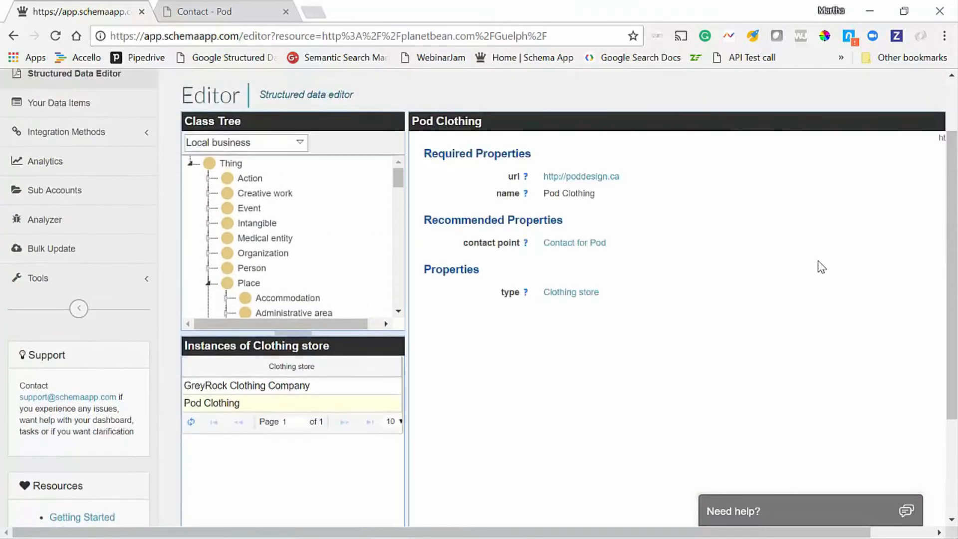
left_click(579, 247)
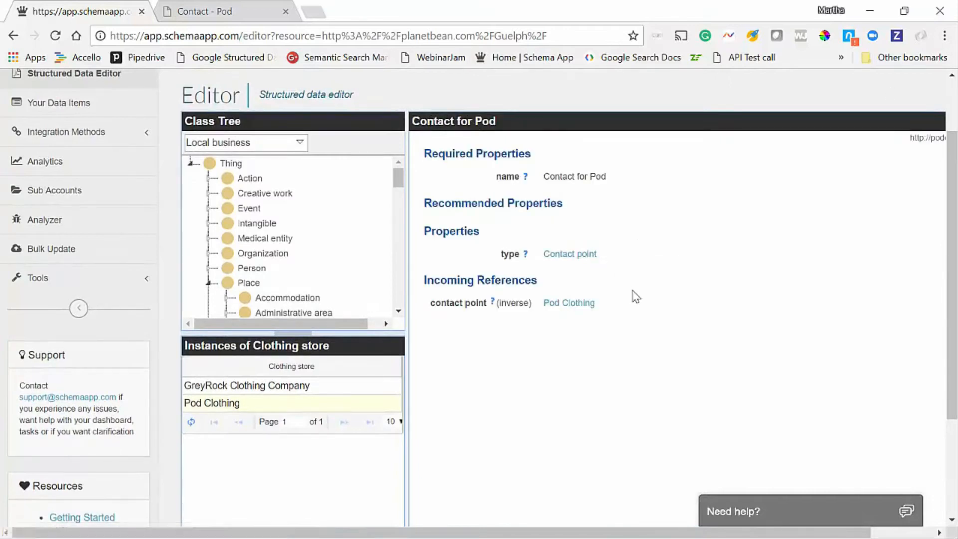
scroll(722, 254, "down", 3)
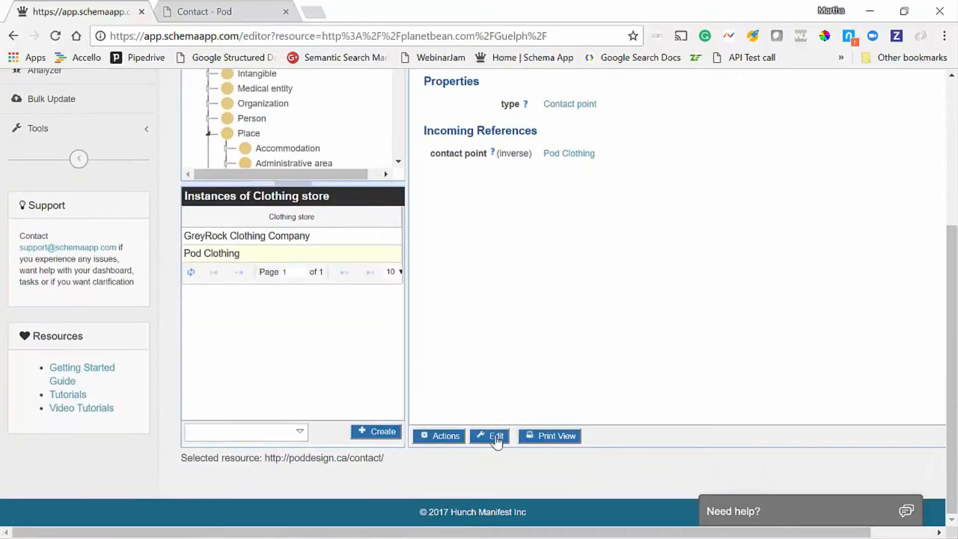
scroll(655, 284, "up", 3)
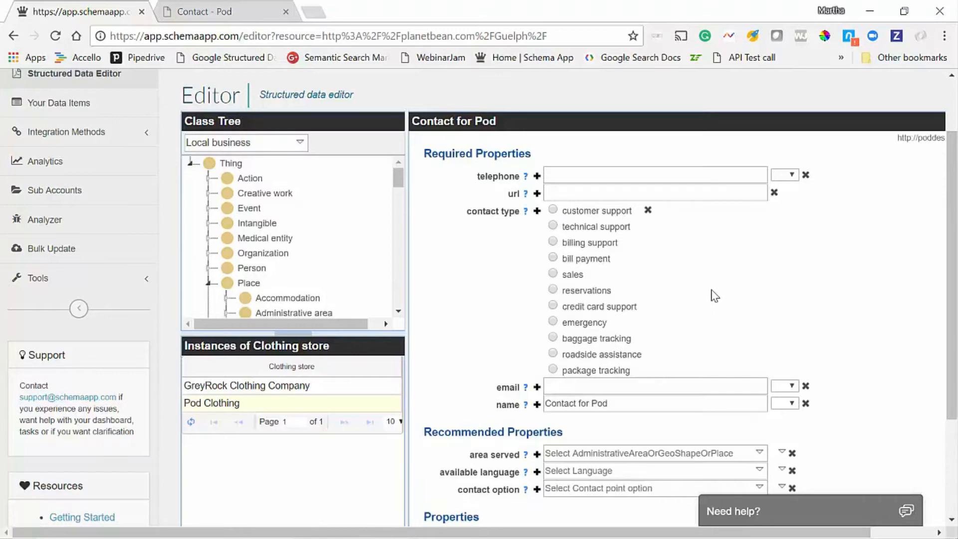
- Enter the store's phone number from the Pod contact page as the contact point's telephone, with the country code +1
left_click(255, 7)
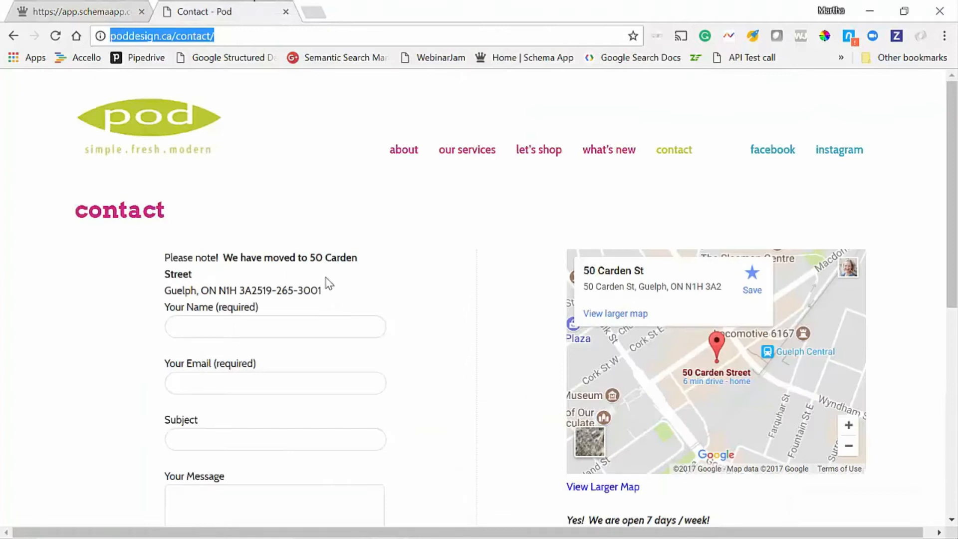
left_click_drag(324, 289, 260, 297)
key("ctrl+c")
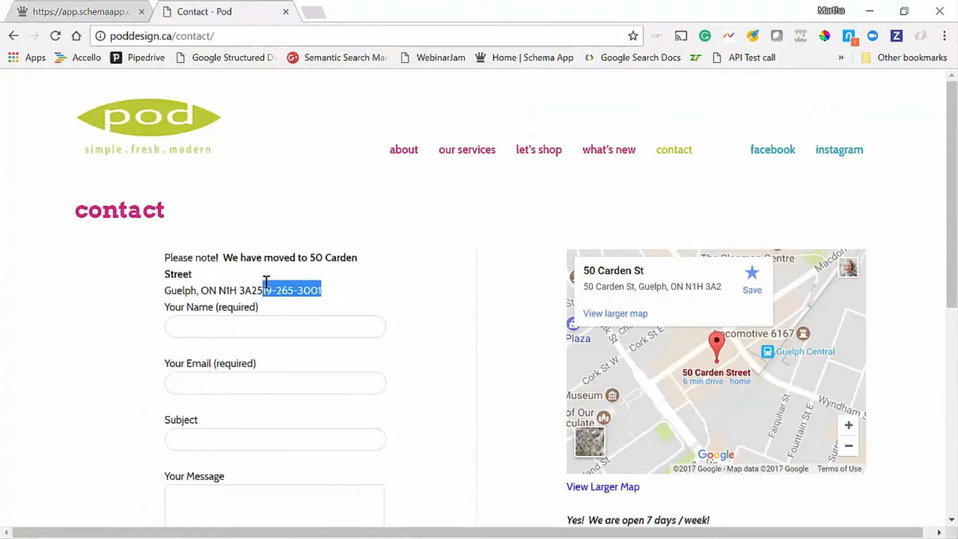
left_click(71, 9)
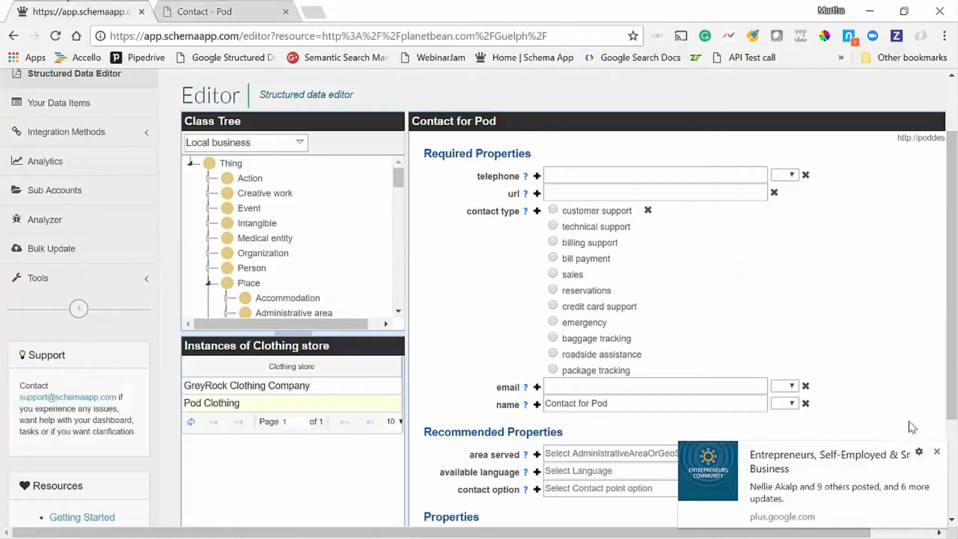
left_click(936, 452)
left_click(651, 174)
key("ctrl+v")
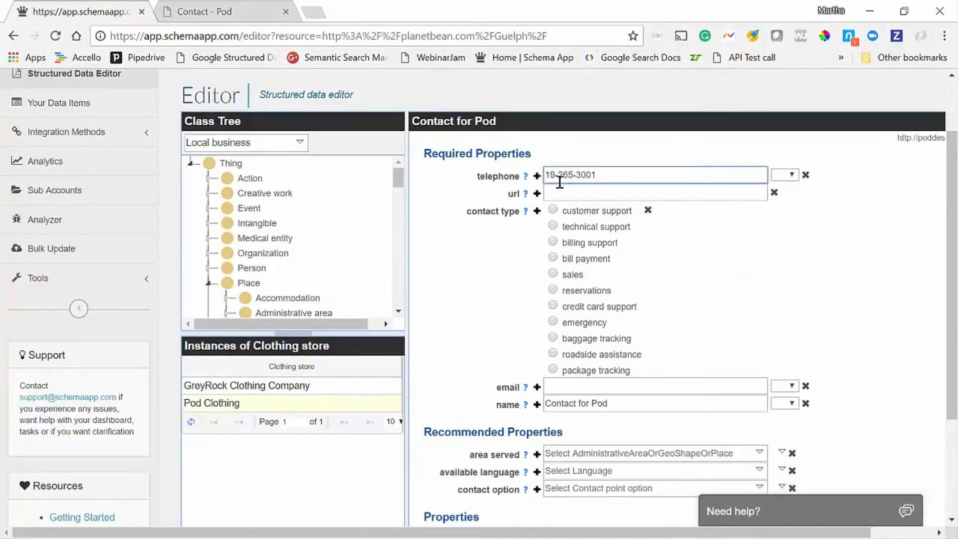
left_click_drag(545, 174, 551, 175)
type("+1-")
key("BackSpace")
left_click(249, 7)
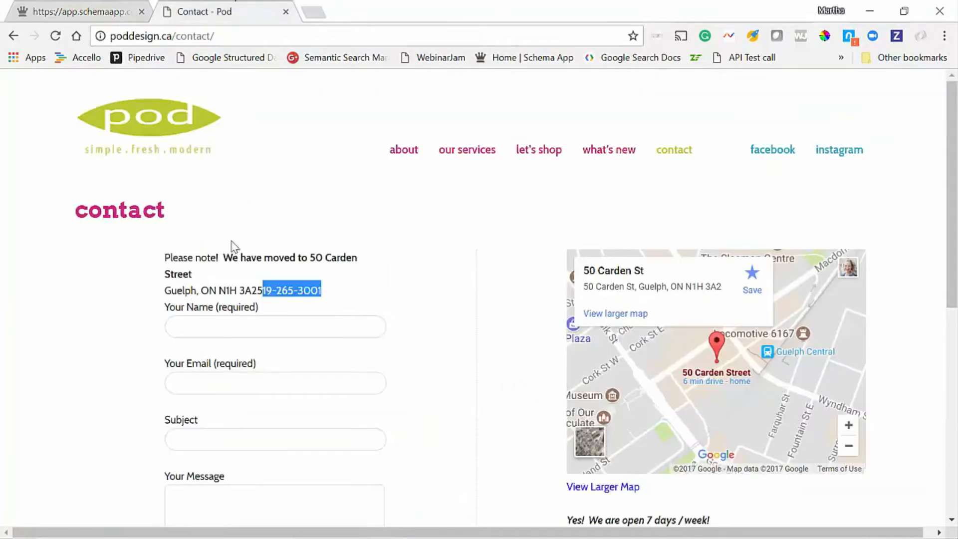
left_click(262, 34)
key("ctrl+shift+Tab")
left_click(568, 192)
type("http://poddesign.ca/contact/")
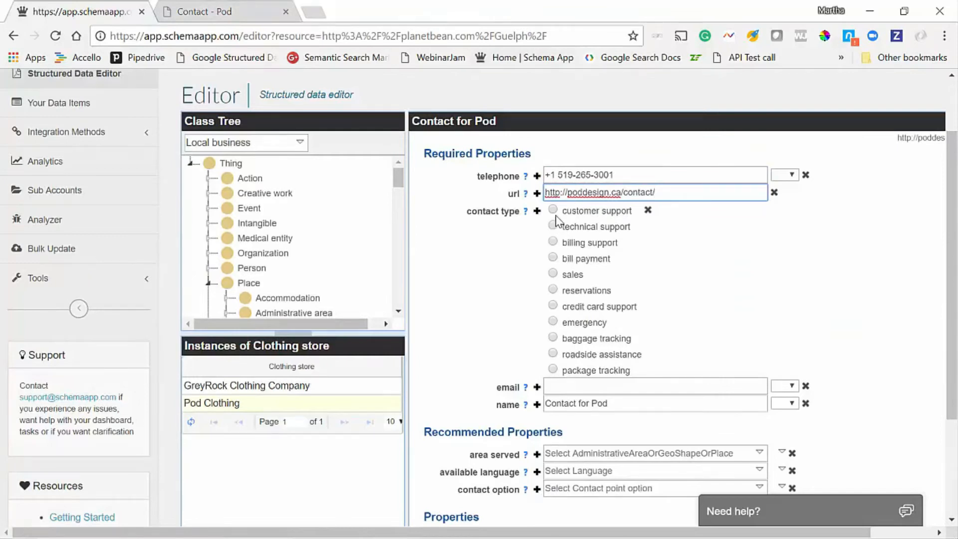
left_click(552, 273)
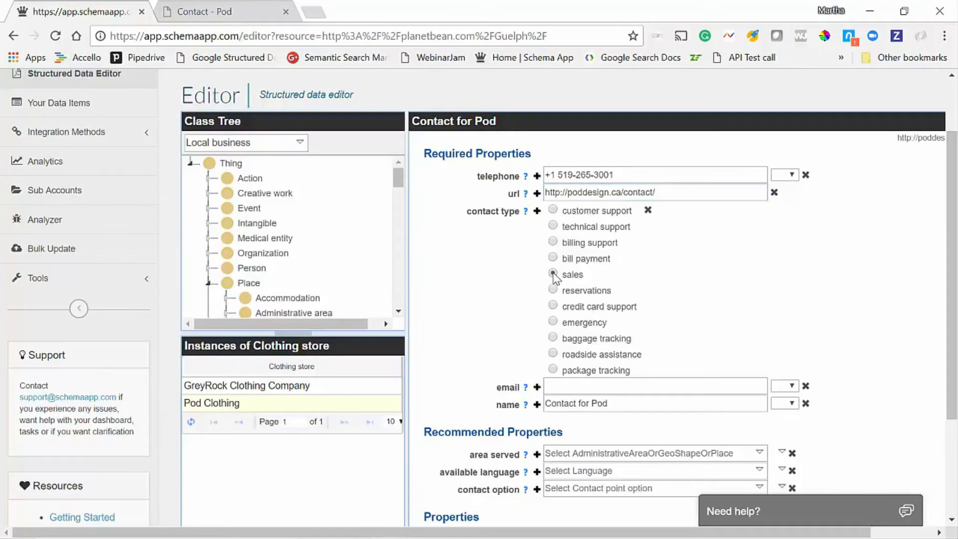
- Check the Pod contact page for an email address to use for the contact point
scroll(626, 295, "down", 1)
left_click(587, 310)
left_click(243, 10)
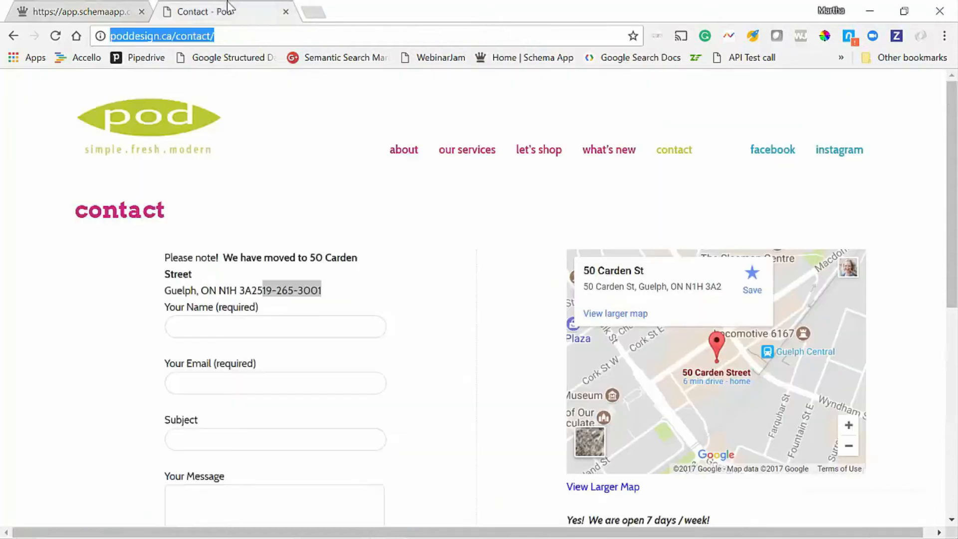
scroll(418, 213, "down", 5)
scroll(420, 218, "down", 3)
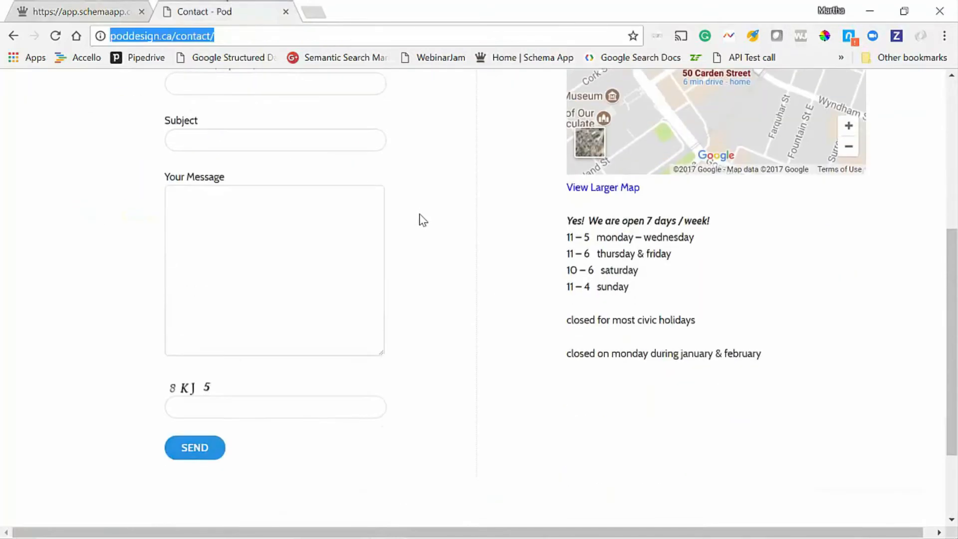
scroll(423, 223, "up", 8)
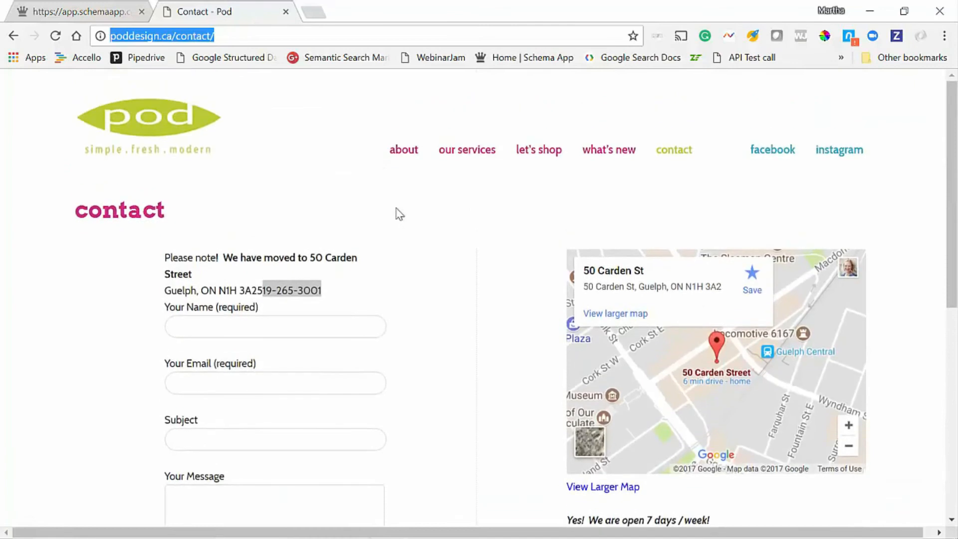
left_click(107, 9)
- Set the area served to the Wikipedia entity "Guelph, city in Ontario, Canada" and add further empty area served entries
scroll(645, 309, "down", 3)
left_click(634, 246)
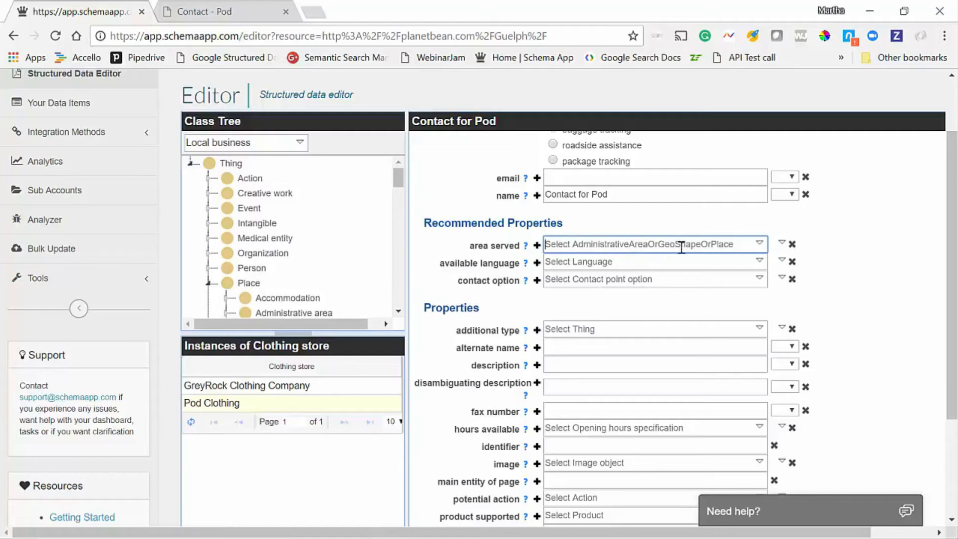
left_click(781, 244)
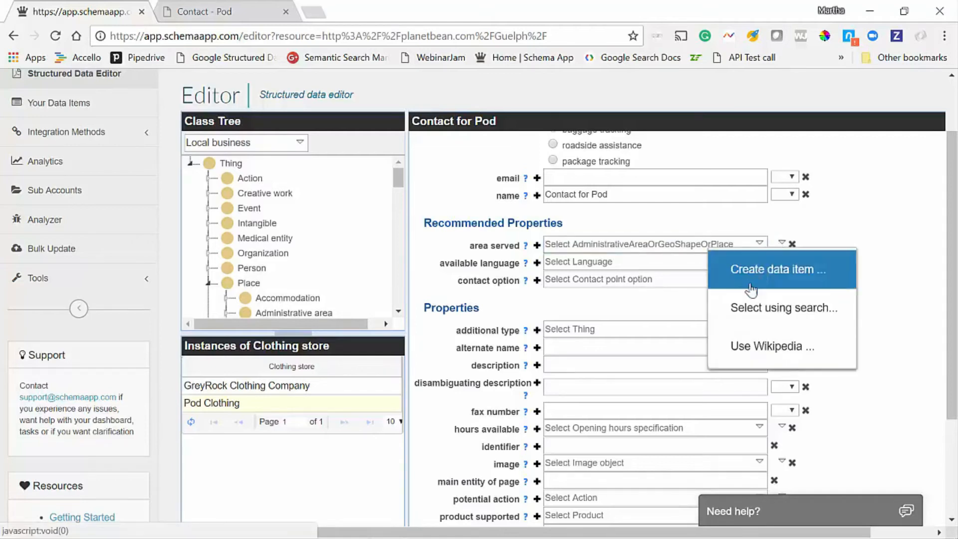
left_click(748, 348)
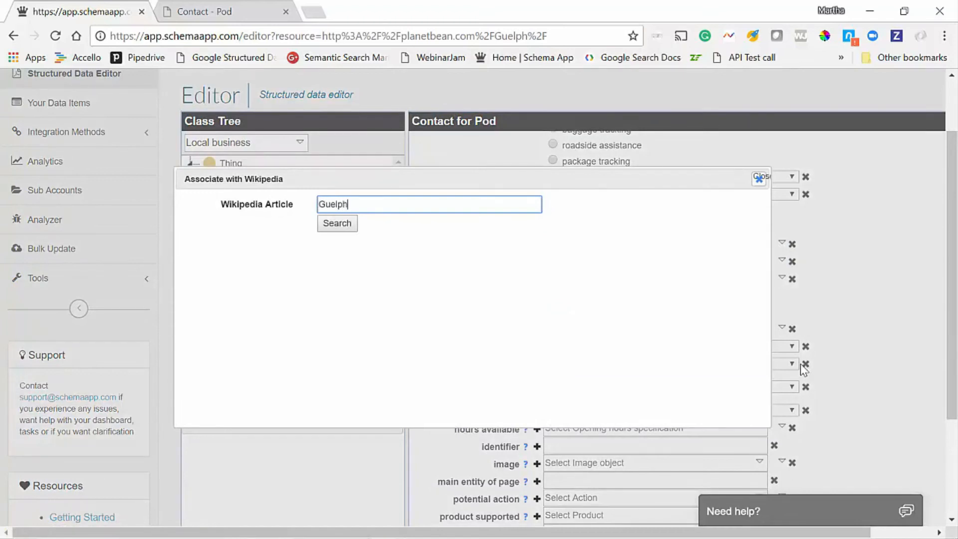
left_click(345, 225)
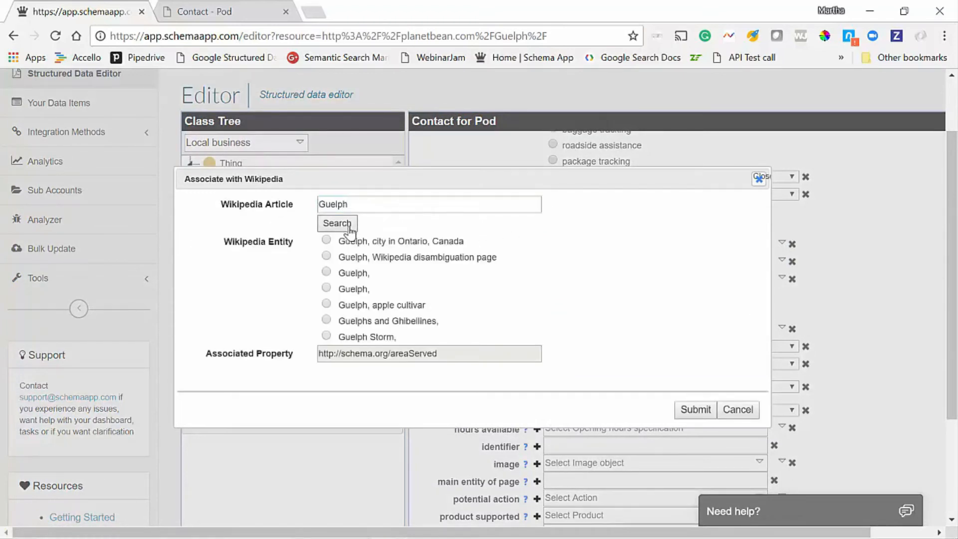
left_click(326, 240)
left_click(696, 410)
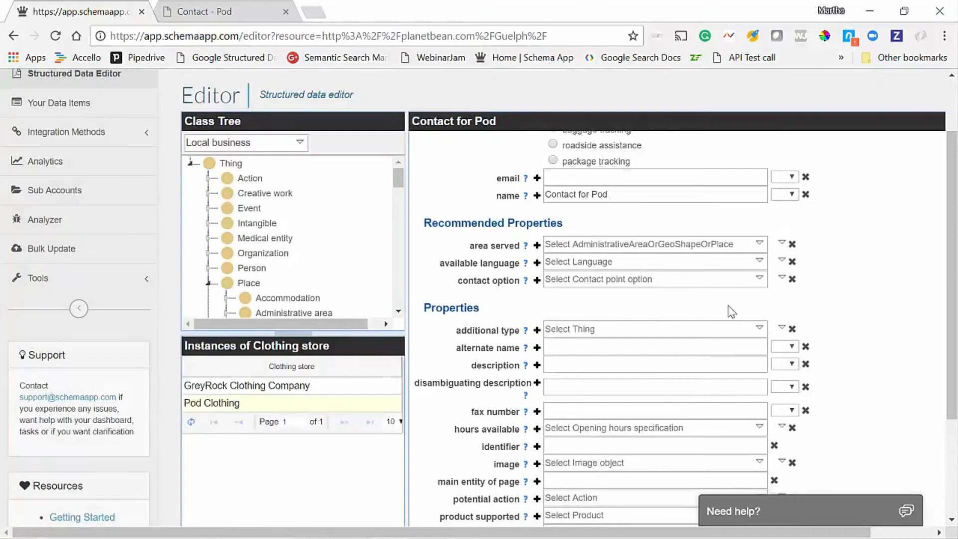
left_click(537, 245)
left_click(587, 263)
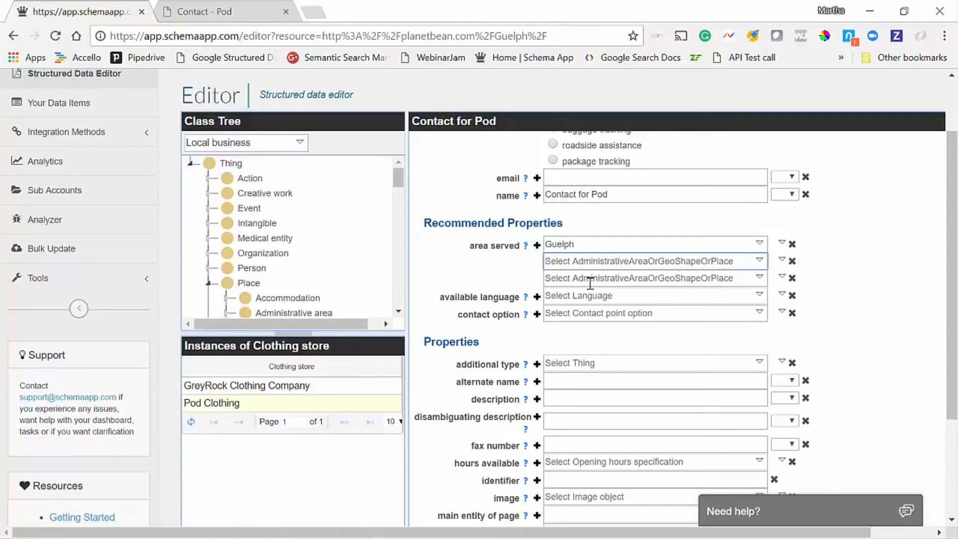
- Set the contact point's available language to the Wikipedia entity "English, West Germanic language originating in England"
left_click(585, 295)
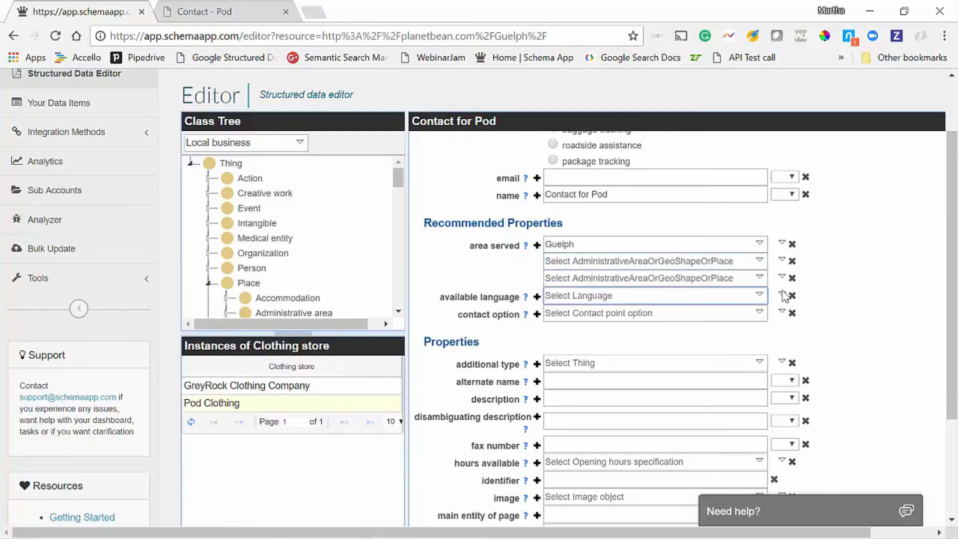
left_click(782, 295)
left_click(782, 295)
left_click(771, 397)
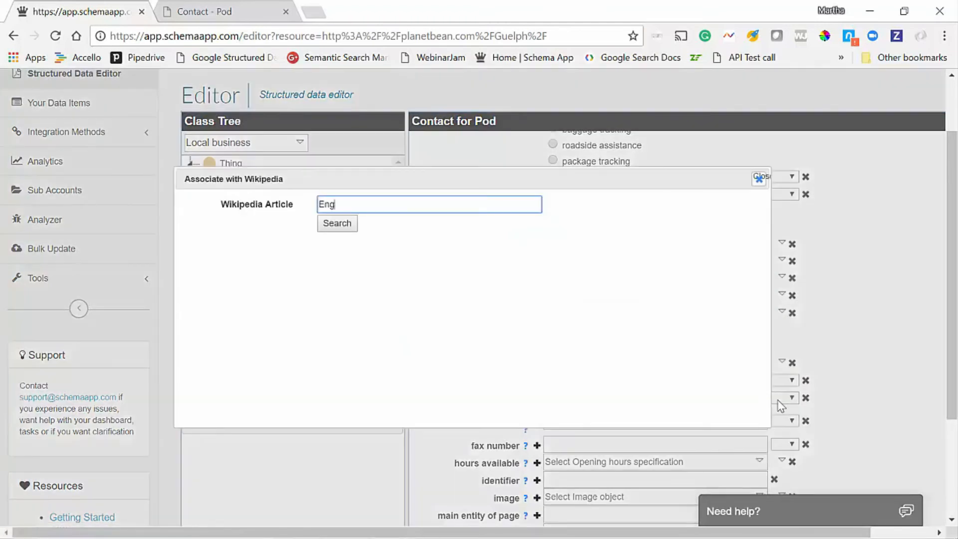
left_click(337, 223)
left_click(327, 241)
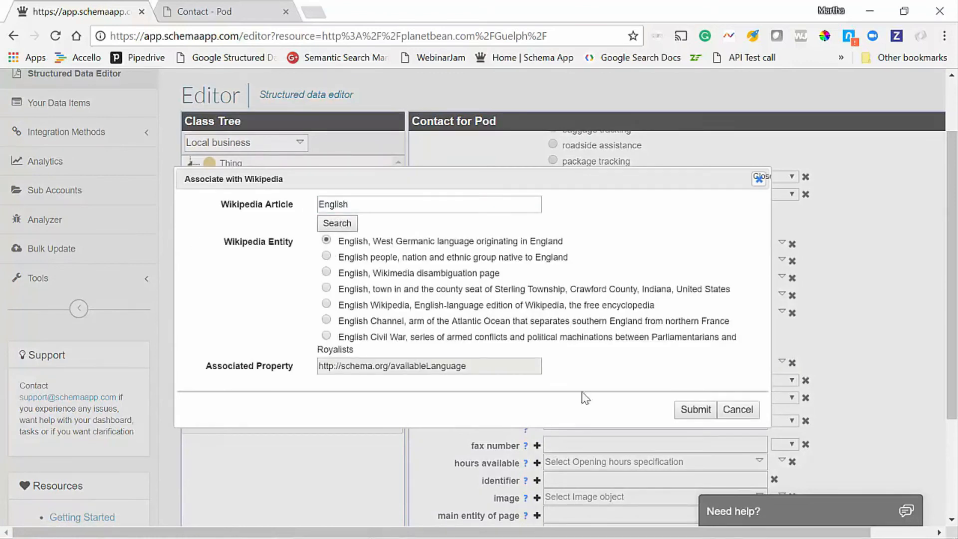
left_click(693, 410)
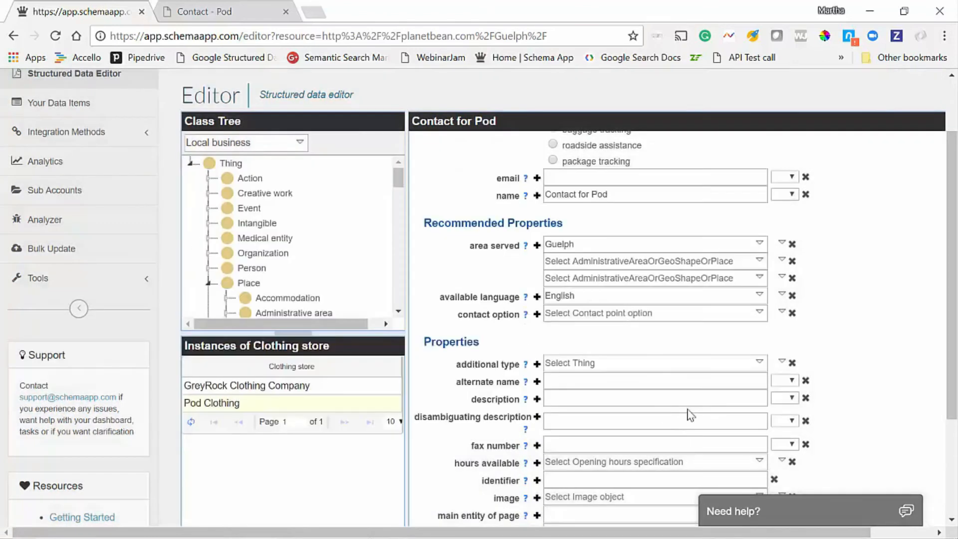
- Look through the contact options offered for the contact point and leave the field empty
left_click(610, 317)
type("tol")
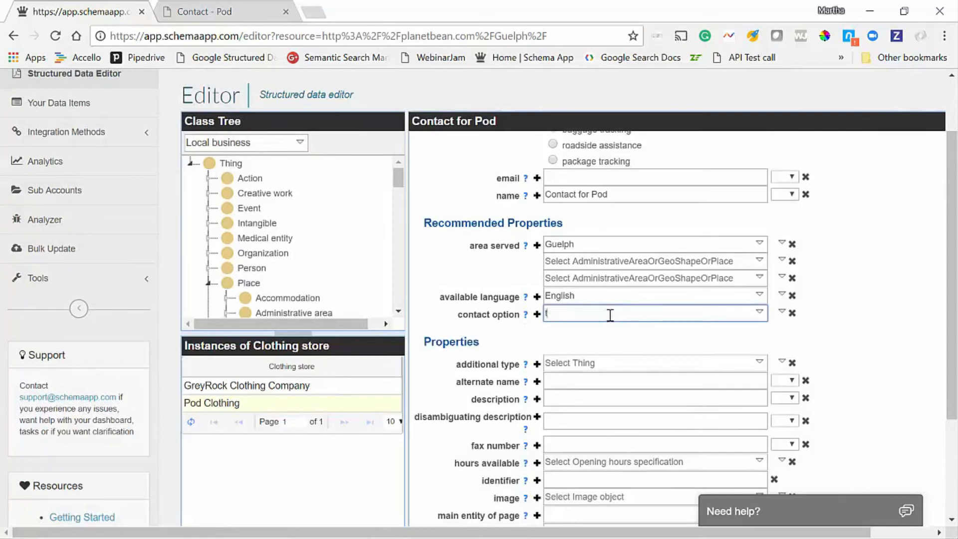
key("BackSpace")
key("BackSpace")
key("BackSpace")
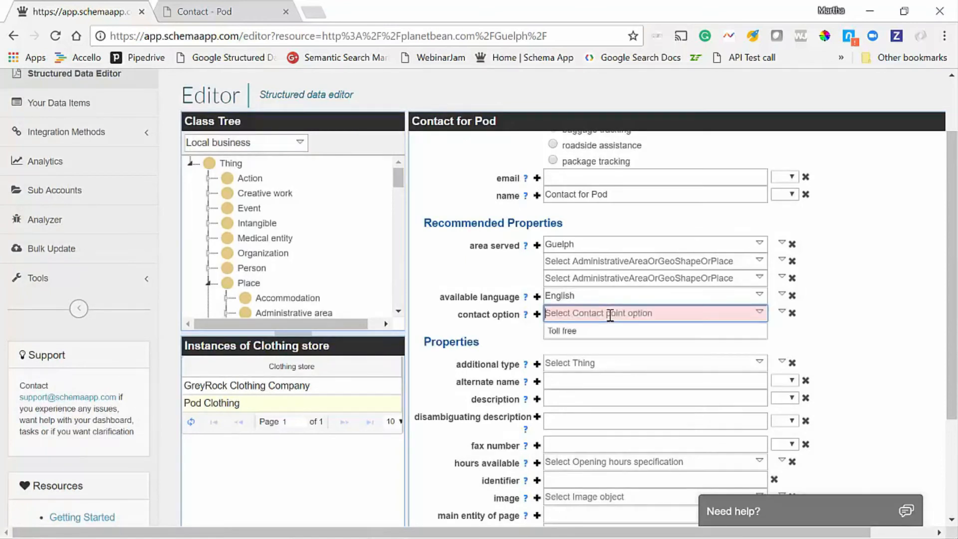
type("e")
key("BackSpace")
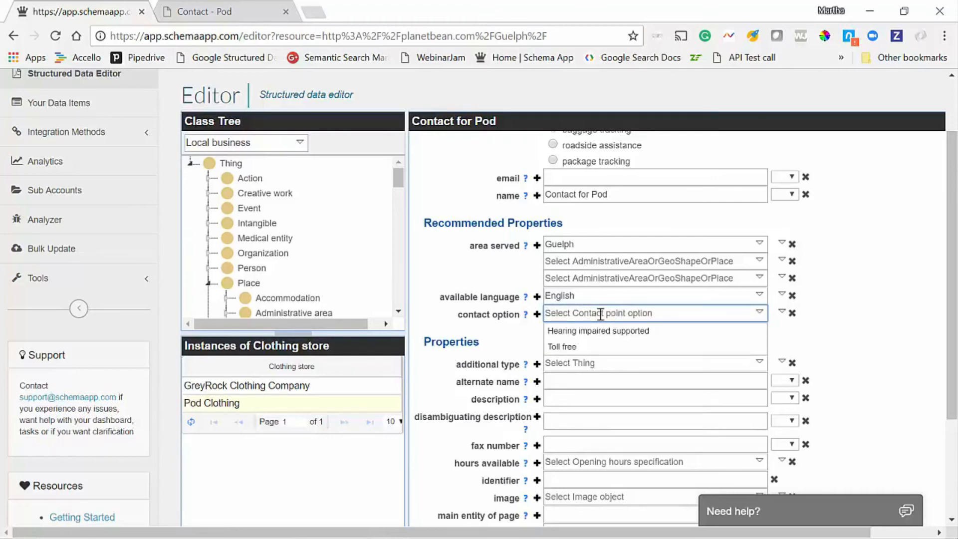
left_click(892, 291)
- Review the filled-in contact point properties and save the changes, accepting the validation results
scroll(885, 290, "up", 3)
scroll(886, 291, "up", 2)
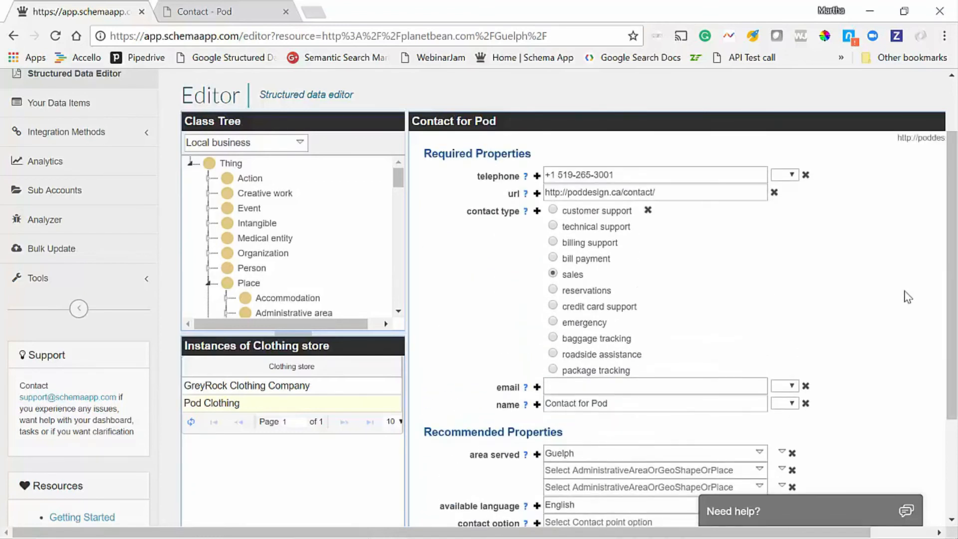
scroll(902, 296, "down", 6)
scroll(906, 301, "down", 3)
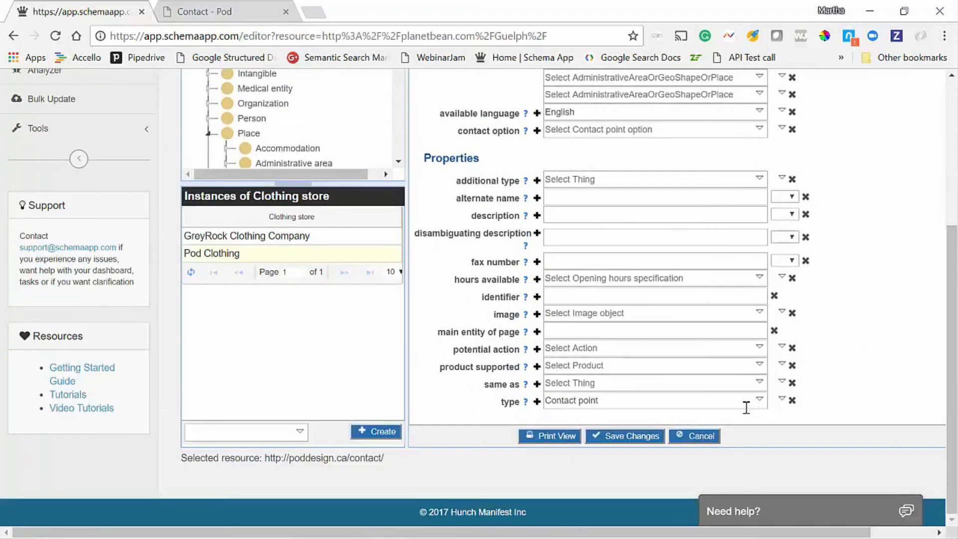
left_click(643, 435)
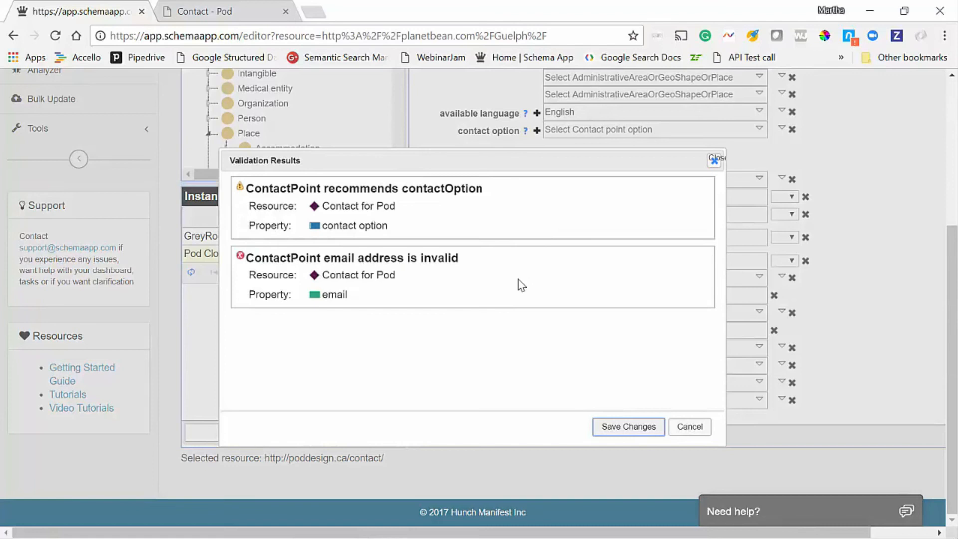
left_click(617, 426)
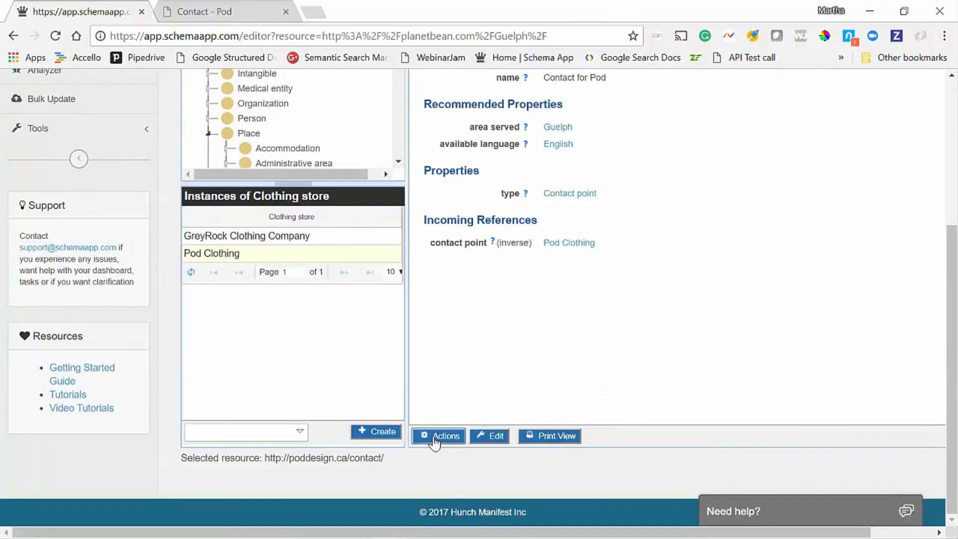
- Get the Schema JSON-LD for the Contact for Pod item, view the markup and close it
left_click(434, 440)
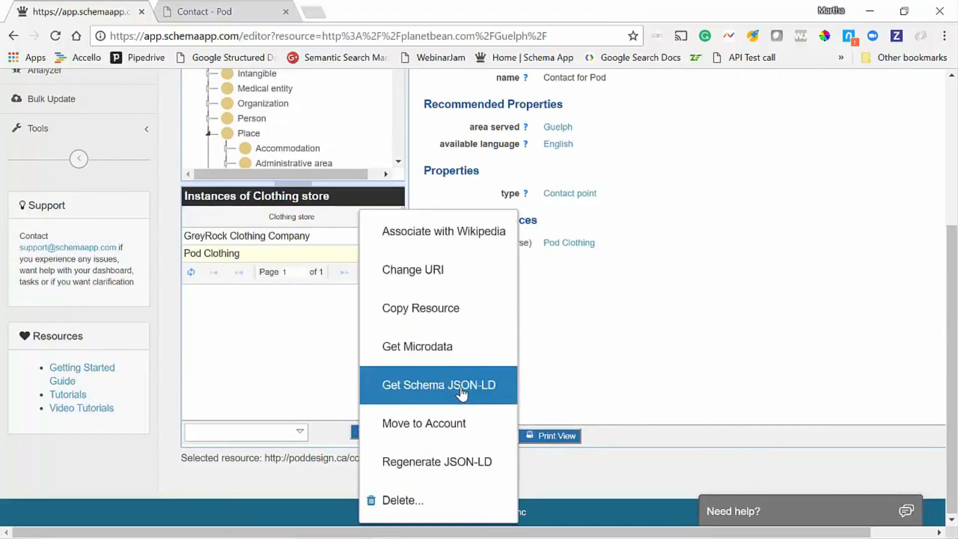
left_click(461, 389)
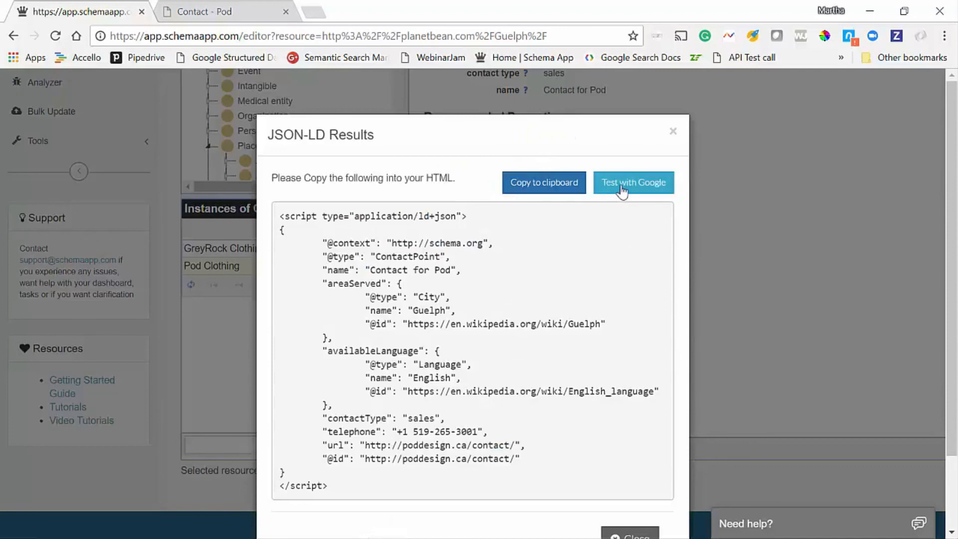
left_click(673, 131)
- Go to the Pod Clothing item that references the contact point, examine its Schema JSON-LD with the nested contact point, and close it
left_click(587, 258)
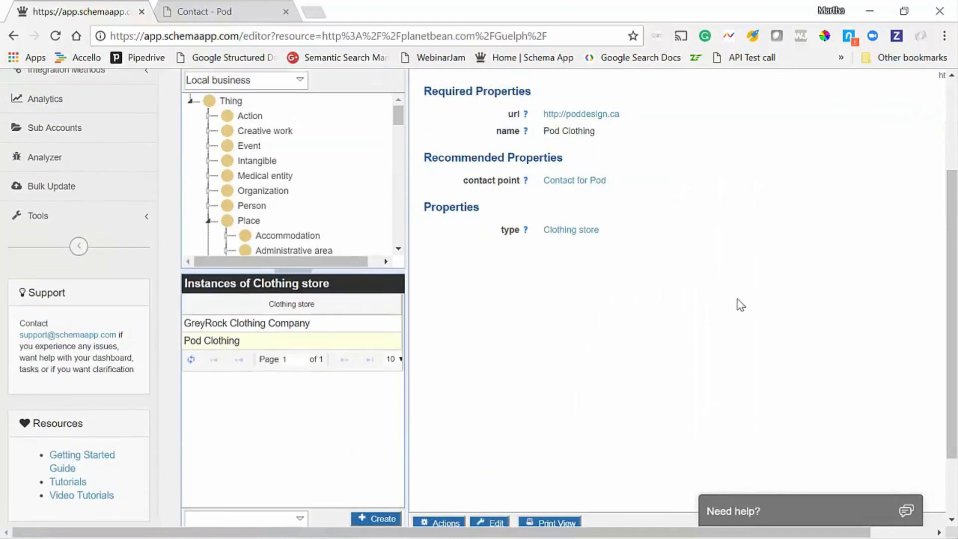
scroll(487, 427, "down", 3)
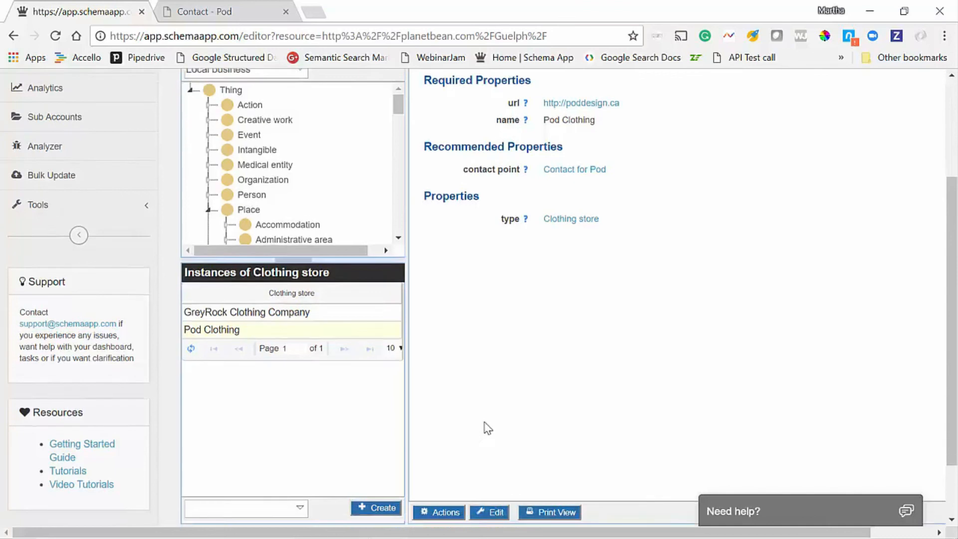
left_click(441, 445)
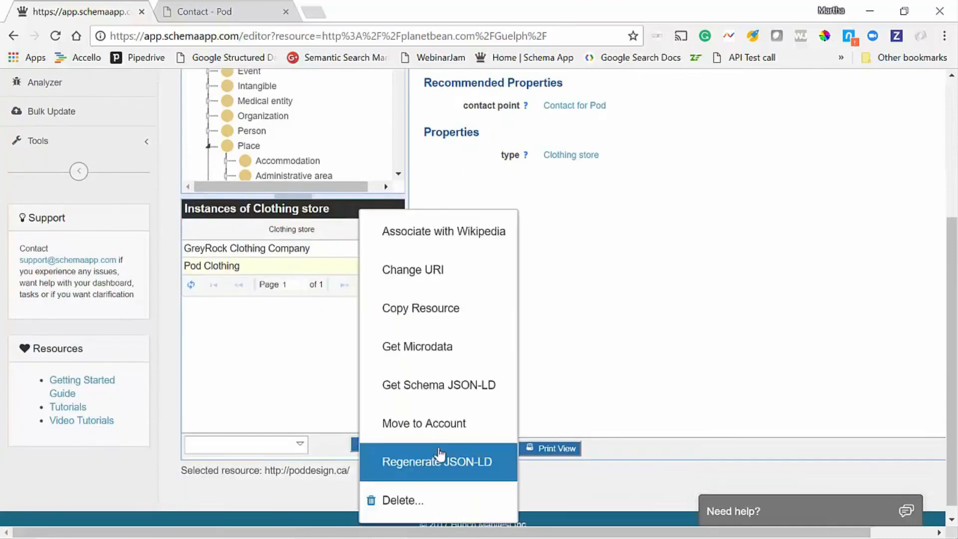
left_click(466, 388)
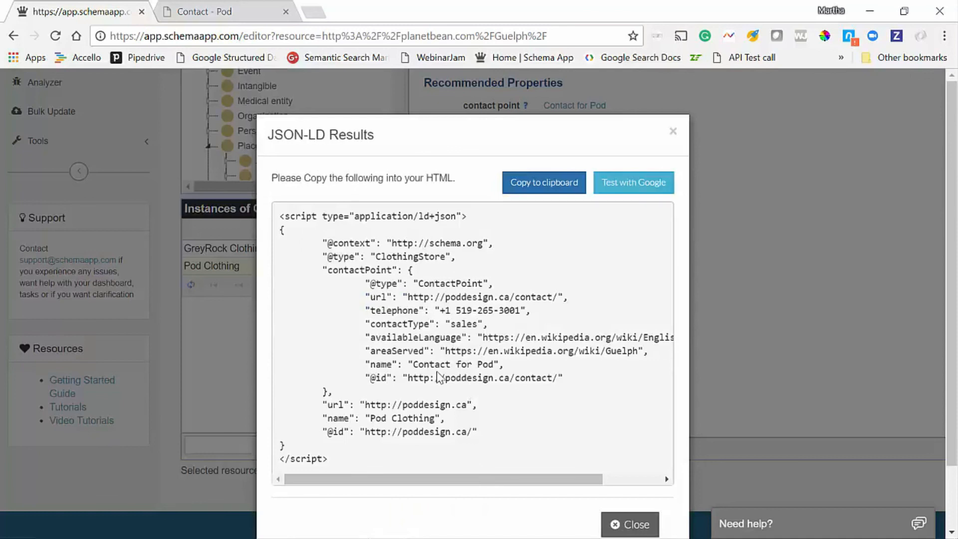
left_click(623, 523)
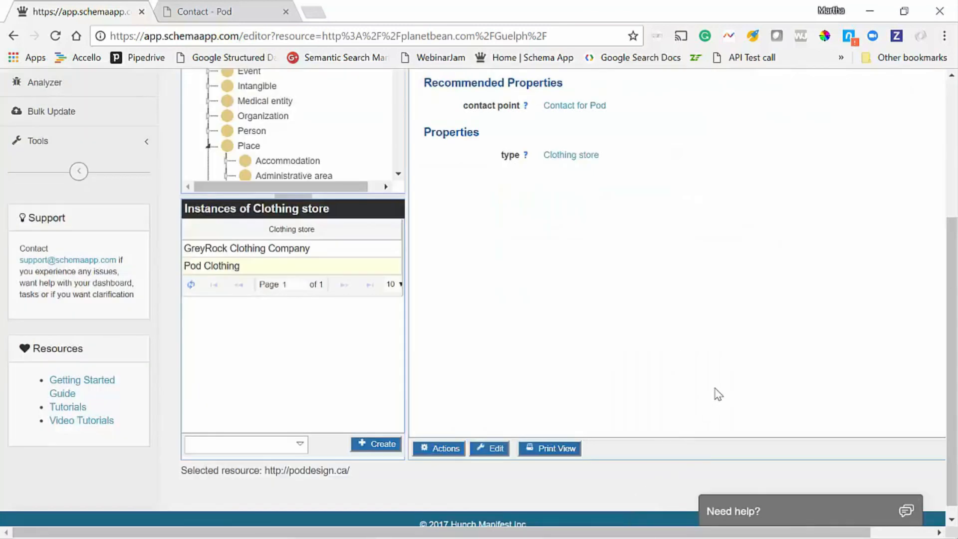
scroll(718, 394, "up", 2)
scroll(724, 395, "up", 3)
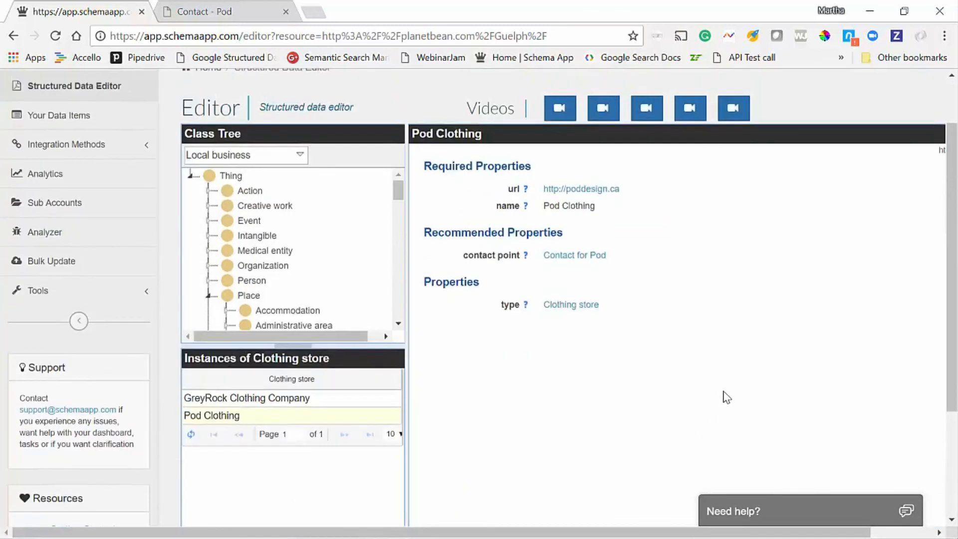